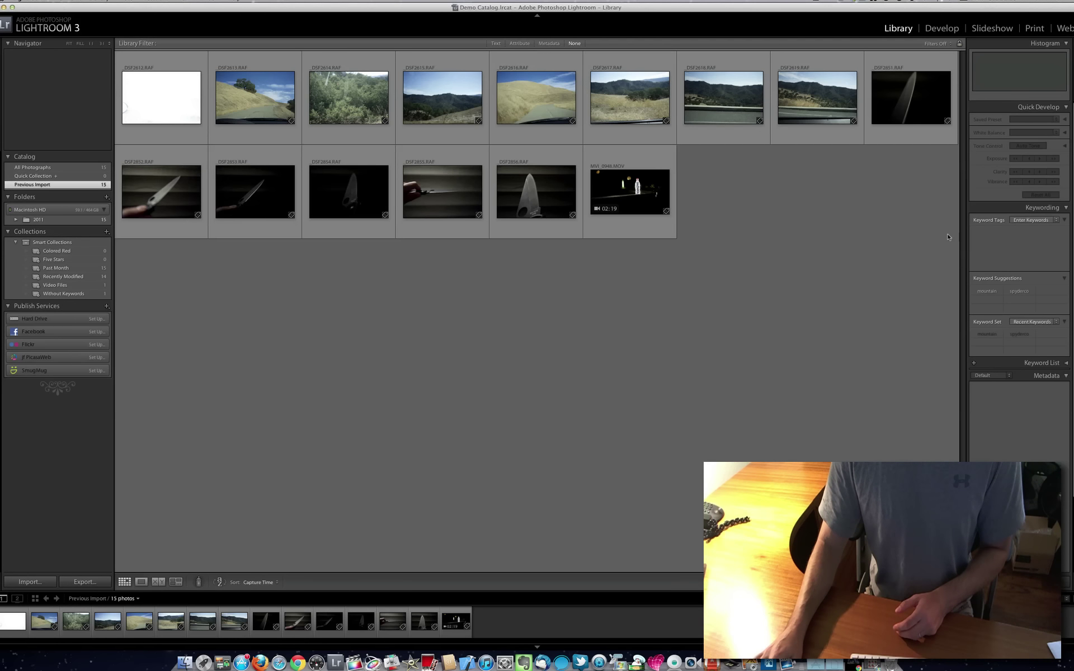
Select the _DSF2851.RAF knife photo and open the Collections panel's new-collection options
left_click(892, 107)
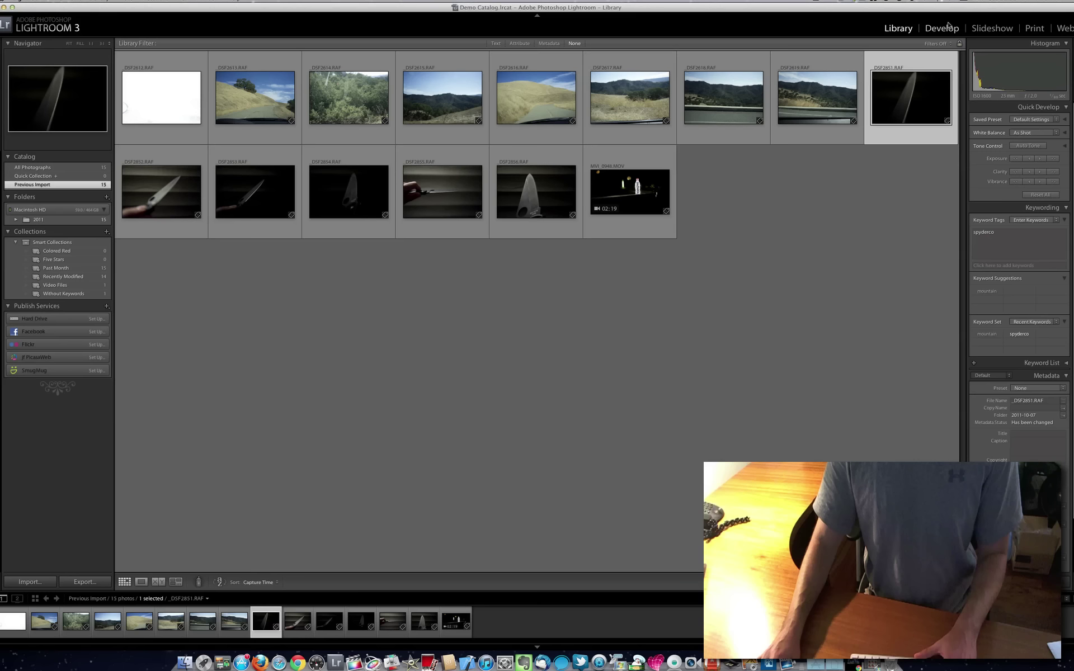
left_click(106, 232)
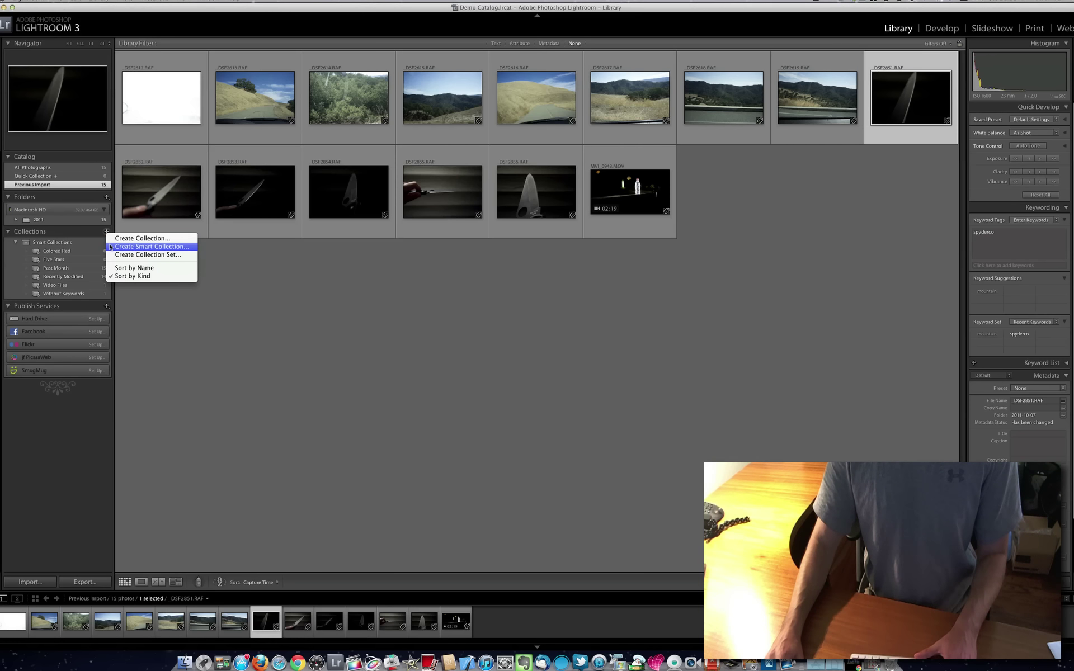
Start a smart collection named 'Spyderco Knives' and place it in the Smart Collections set
left_click(112, 247)
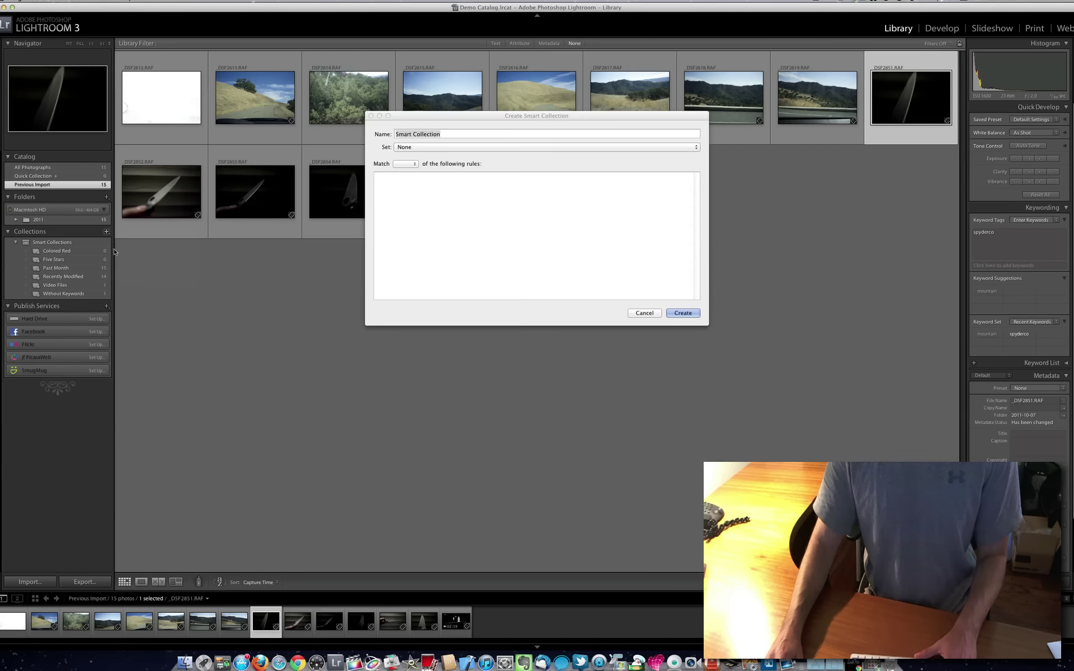
left_click_drag(431, 116, 394, 289)
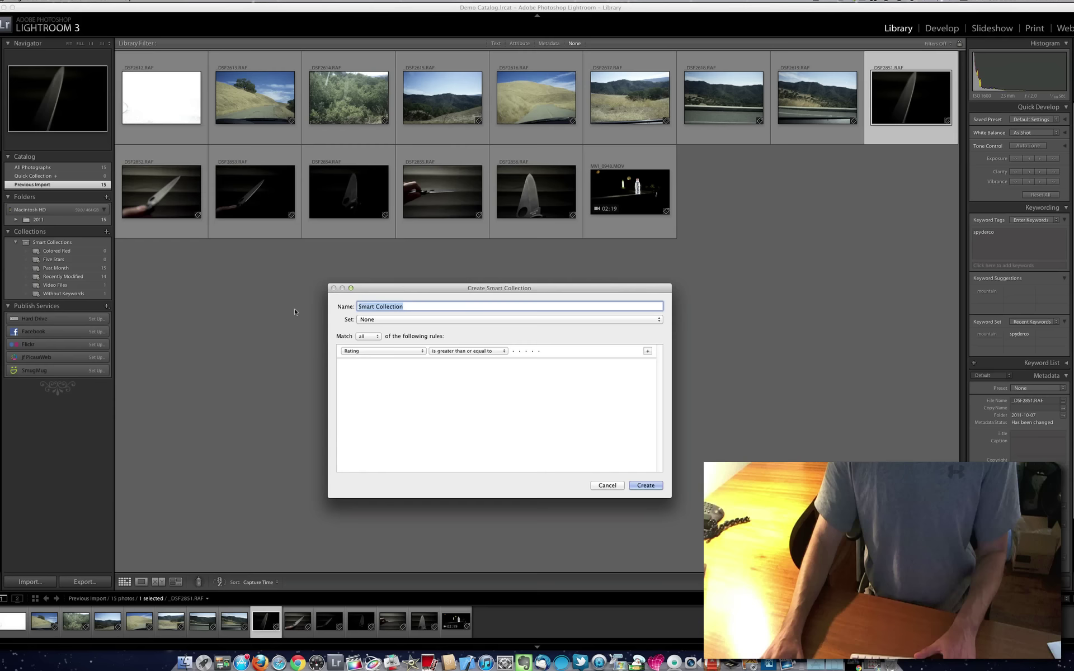
type("Spy")
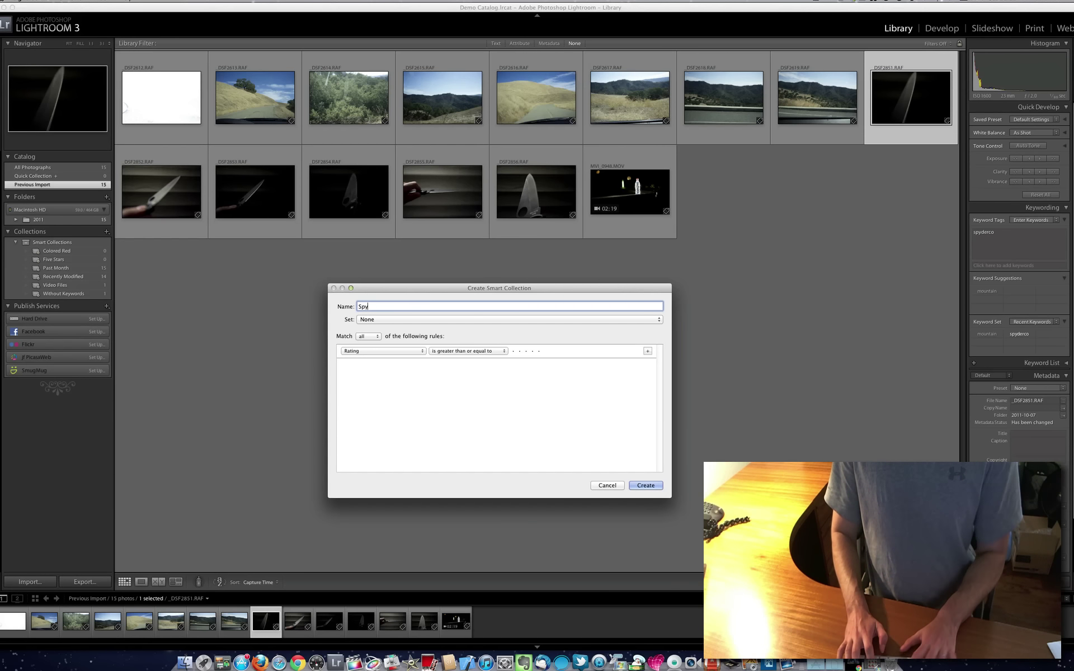
type("derc")
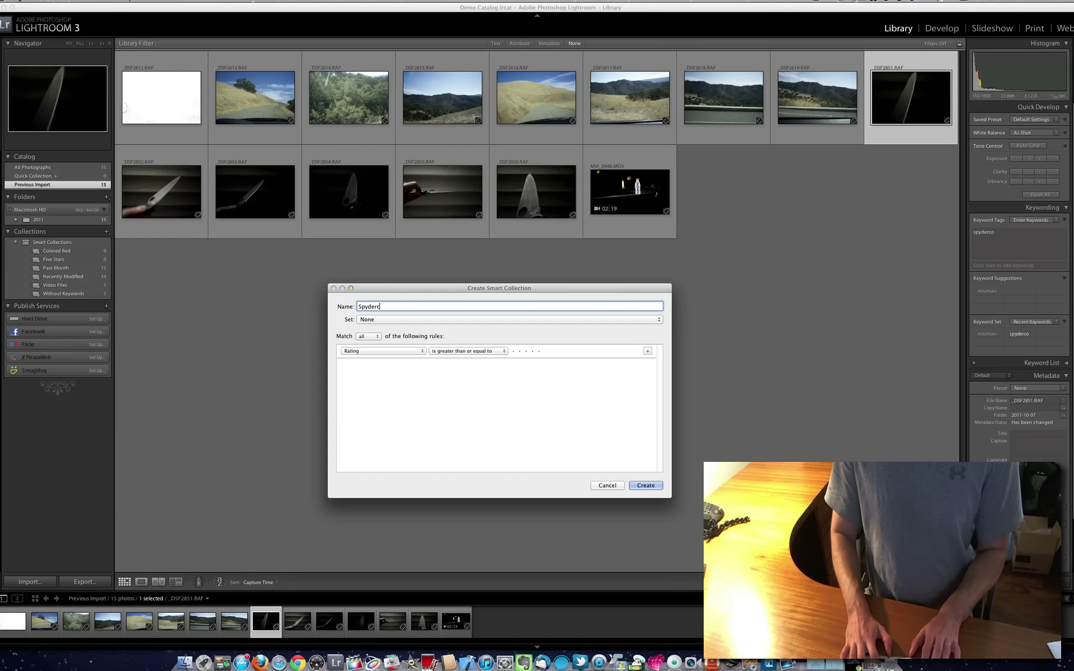
type("o Knives")
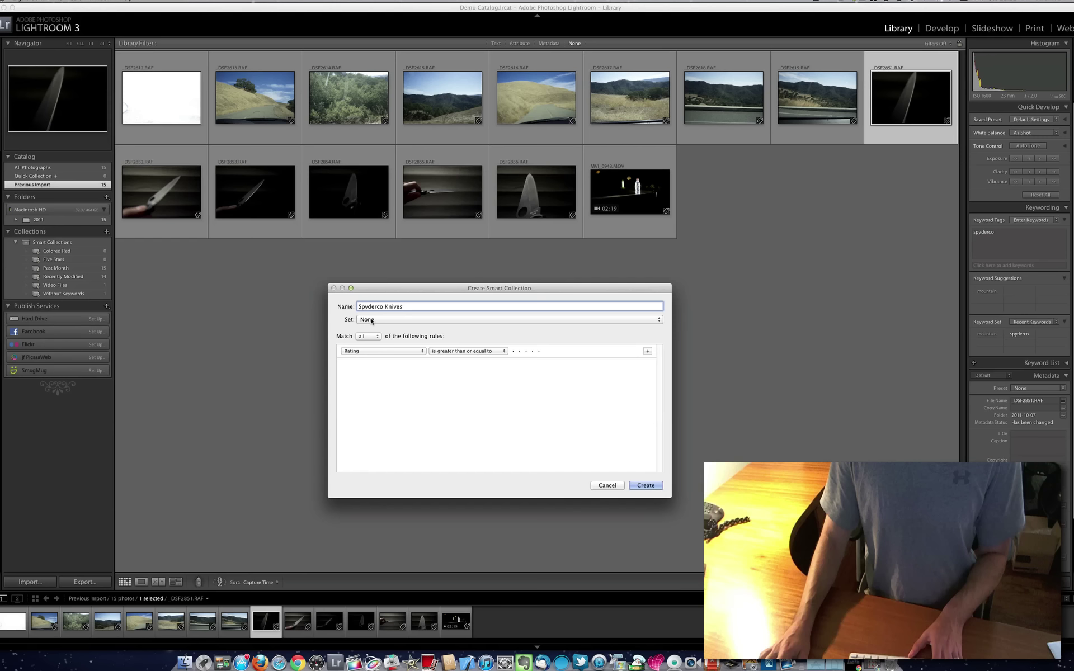
left_click(393, 323)
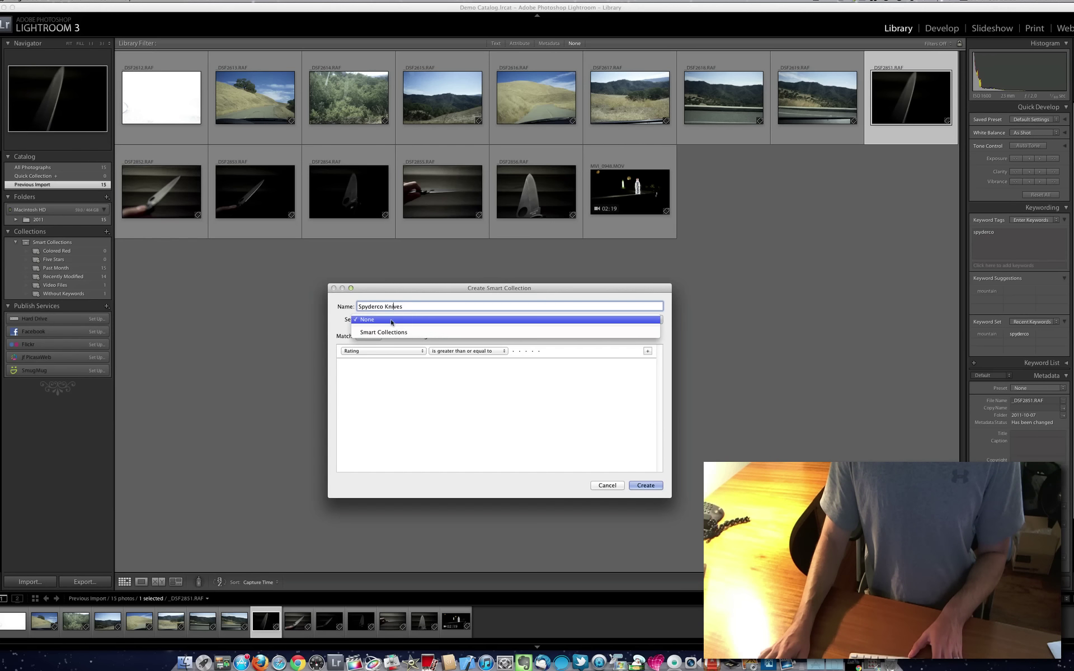
left_click(404, 295)
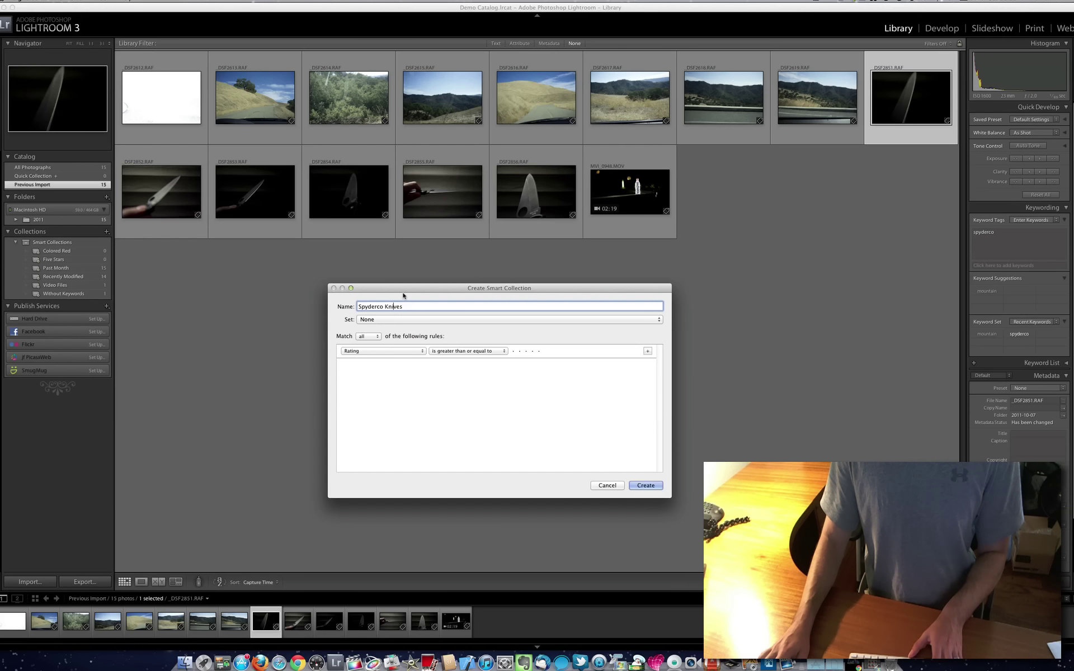
left_click(390, 319)
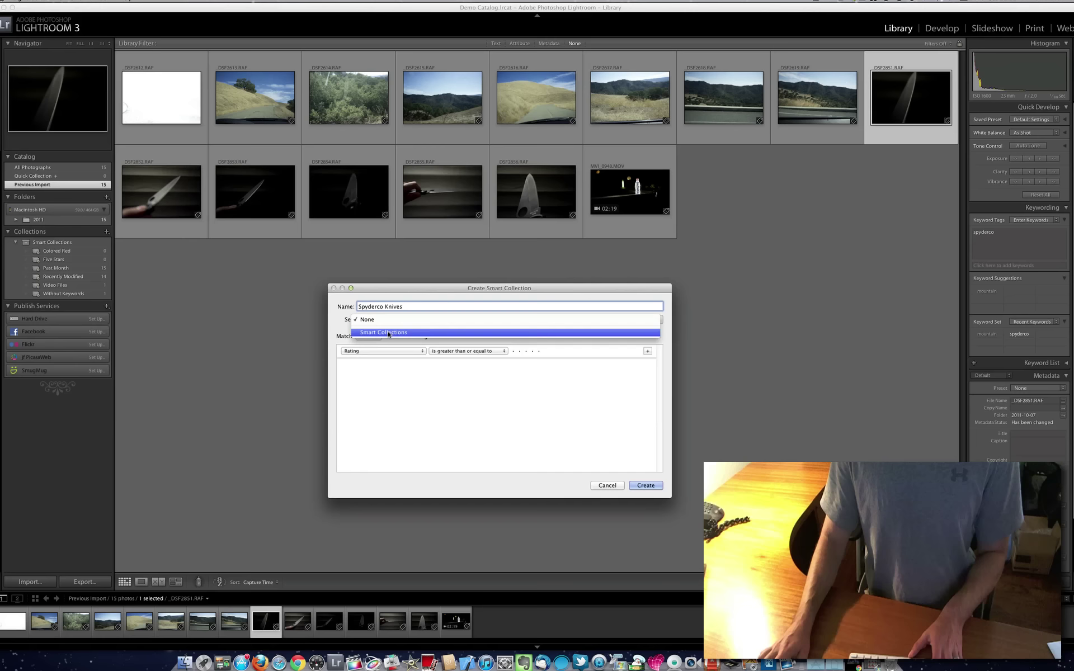
left_click(392, 331)
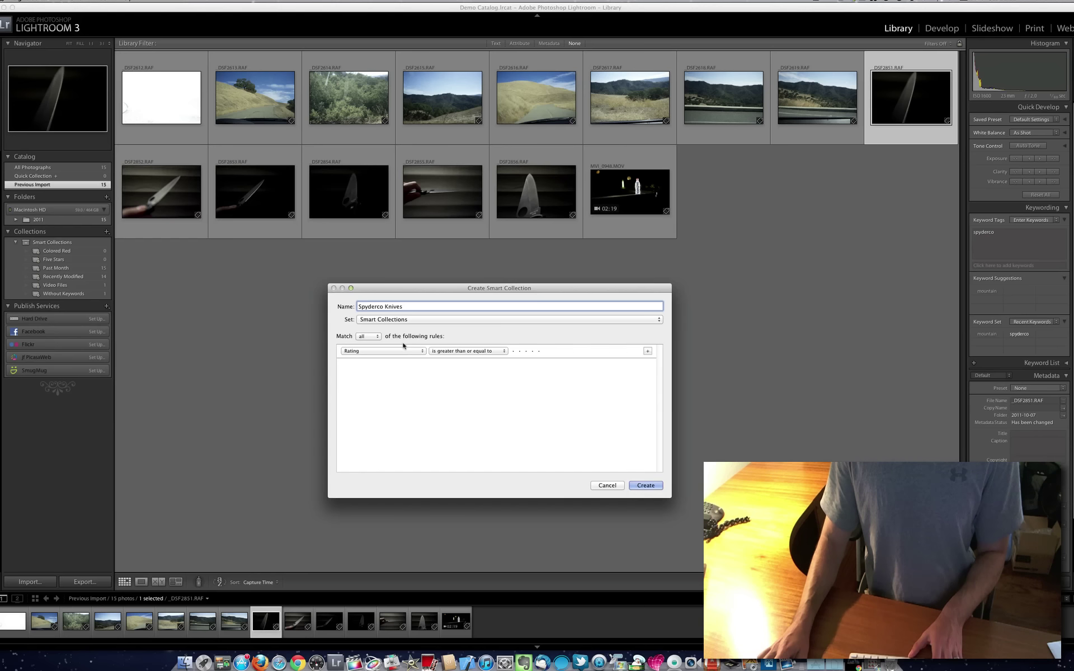
Keep Match all and set the first rule's field to Any Searchable Metadata
left_click(378, 338)
left_click(375, 337)
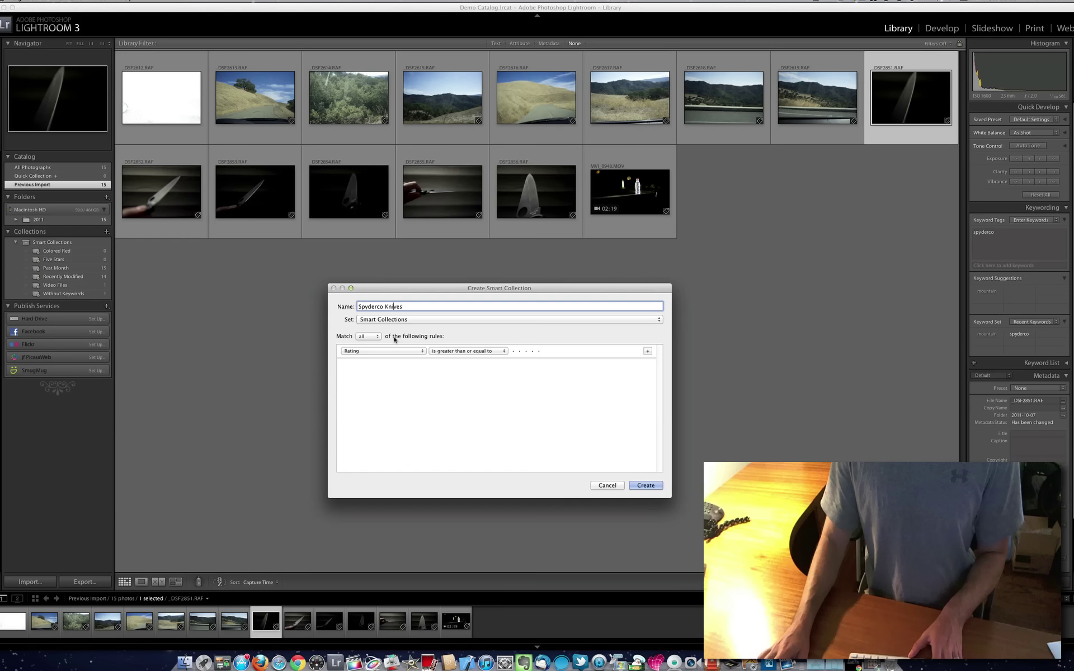
left_click(378, 338)
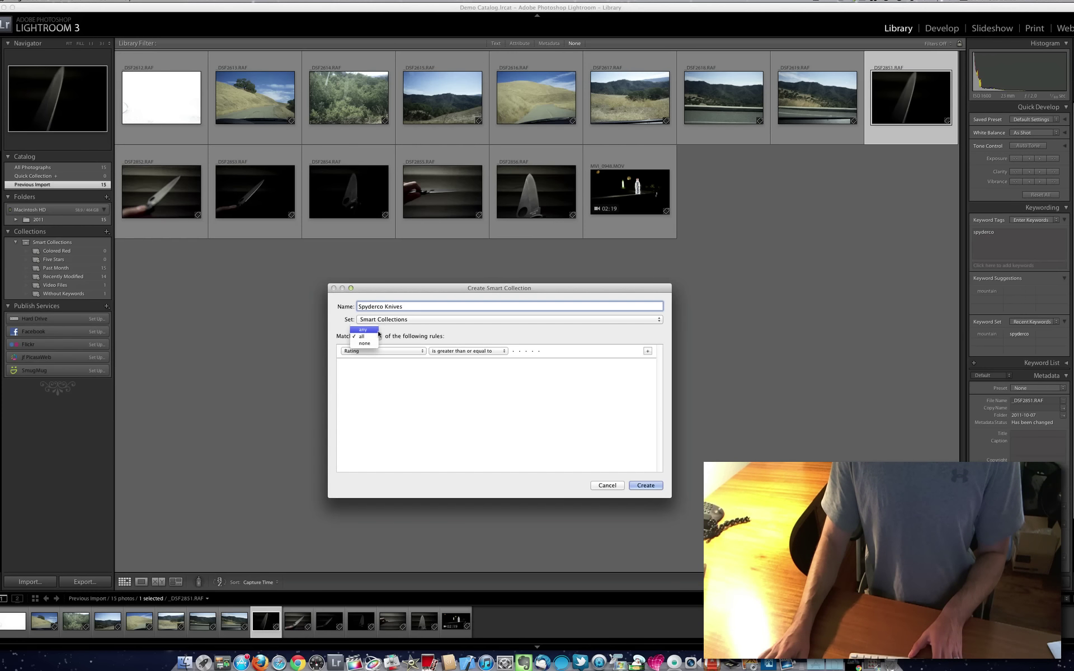
left_click(393, 336)
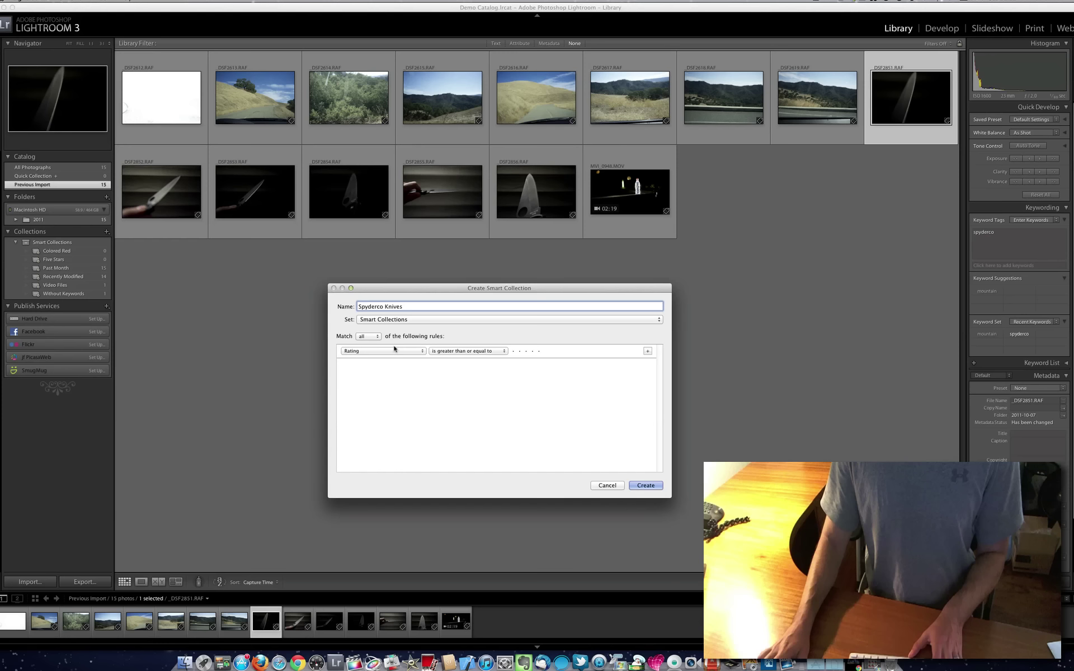
left_click(394, 350)
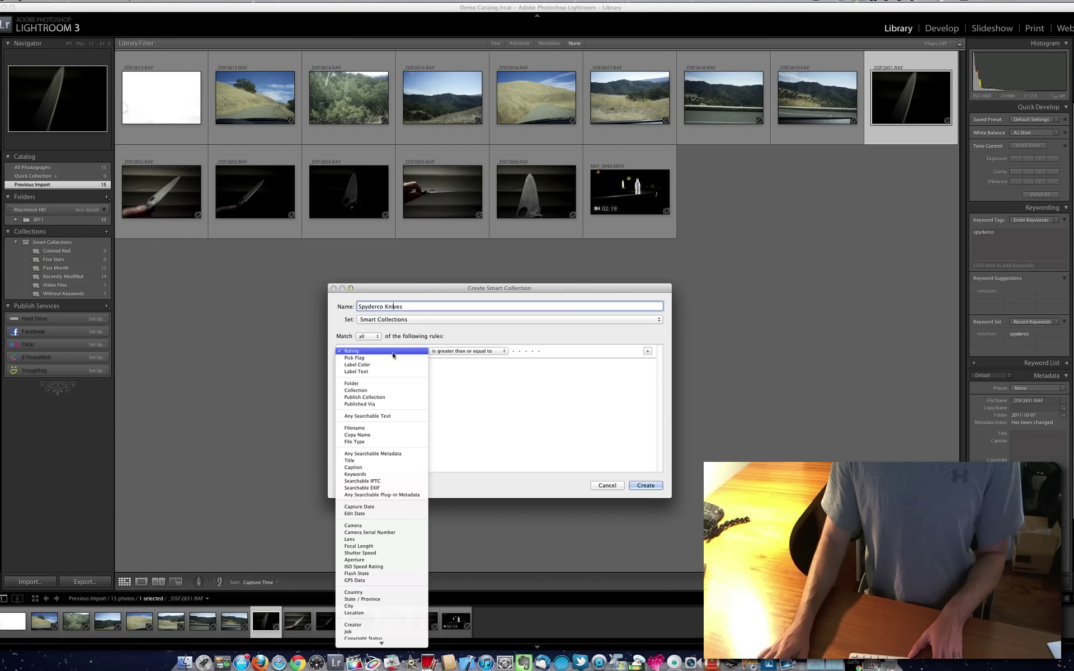
scroll(392, 559, "down", 3)
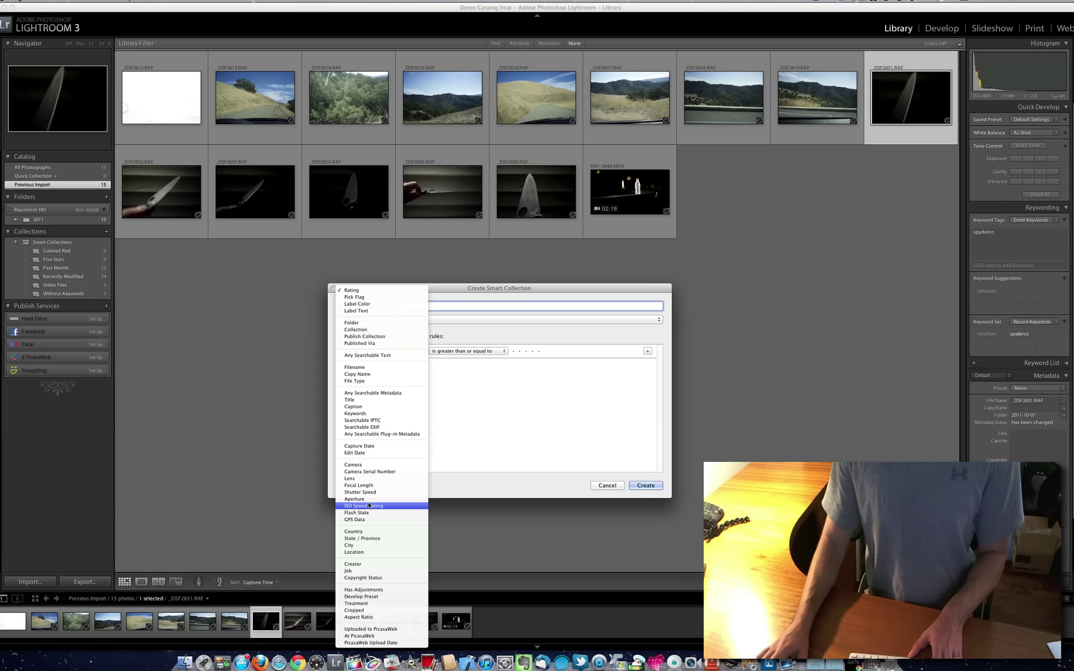
left_click(400, 393)
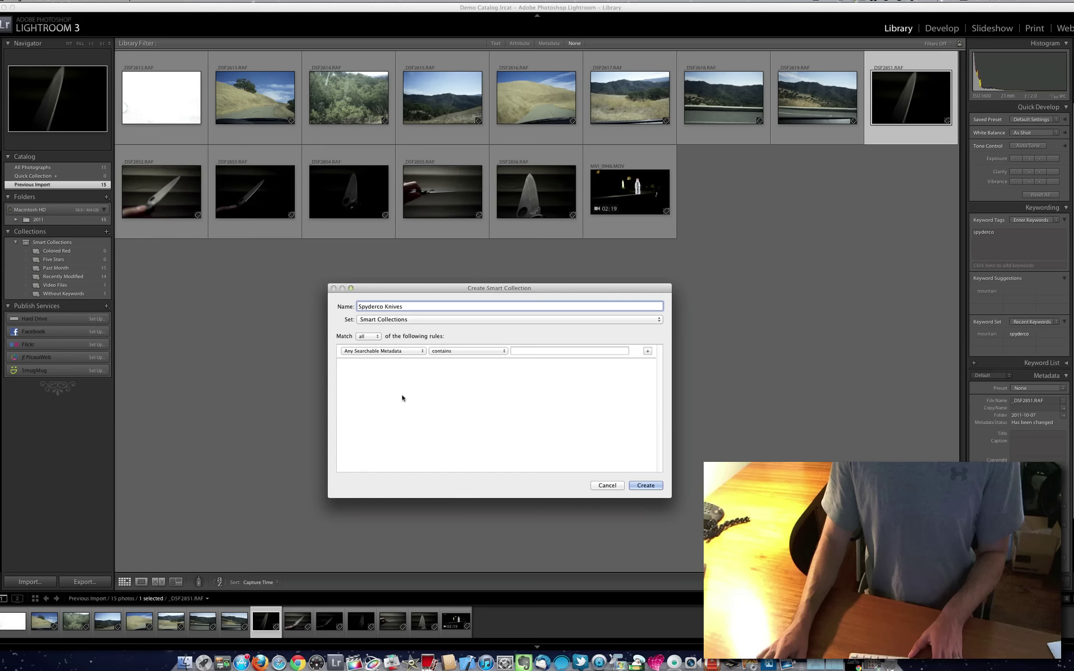
Make the first rule 'contains spyderco' and add a second rule row
left_click(467, 352)
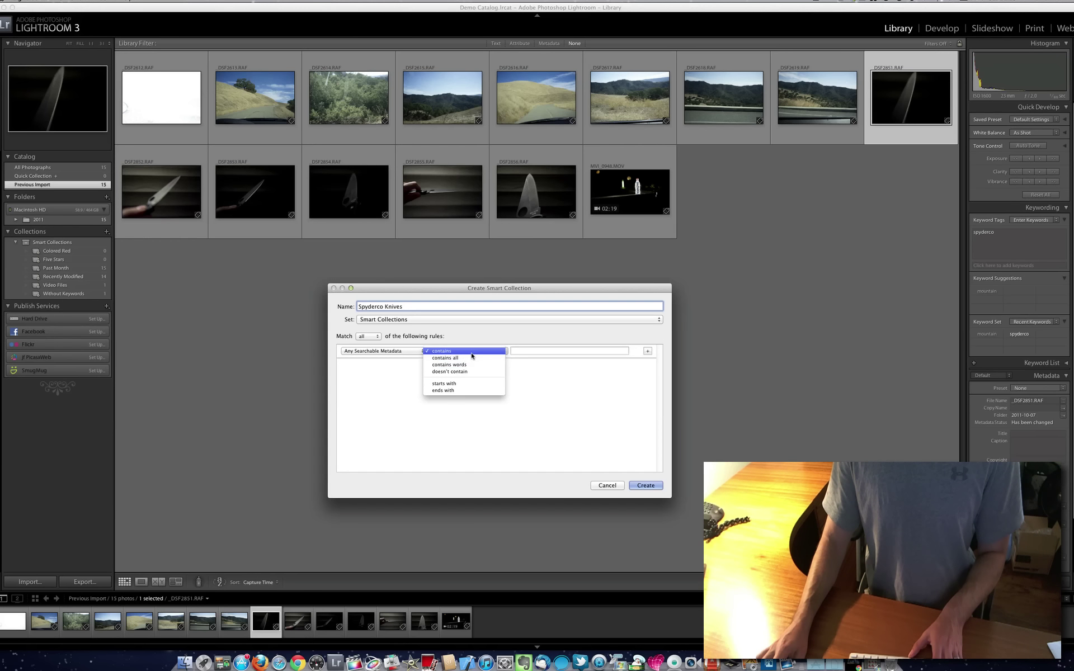
left_click(472, 354)
left_click(551, 350)
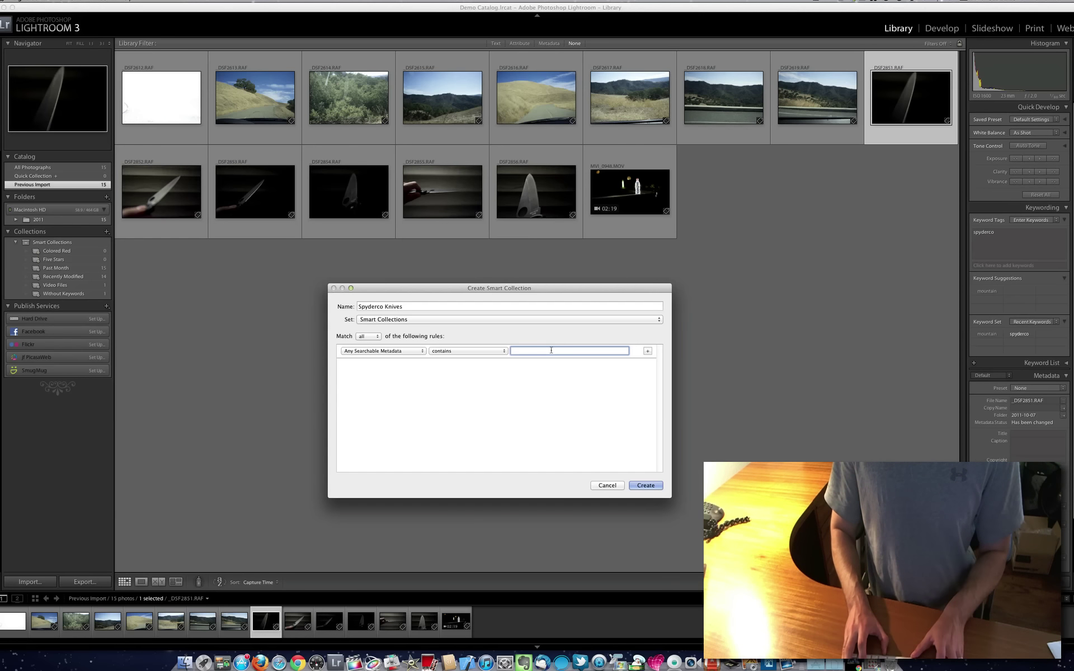
type("spyder")
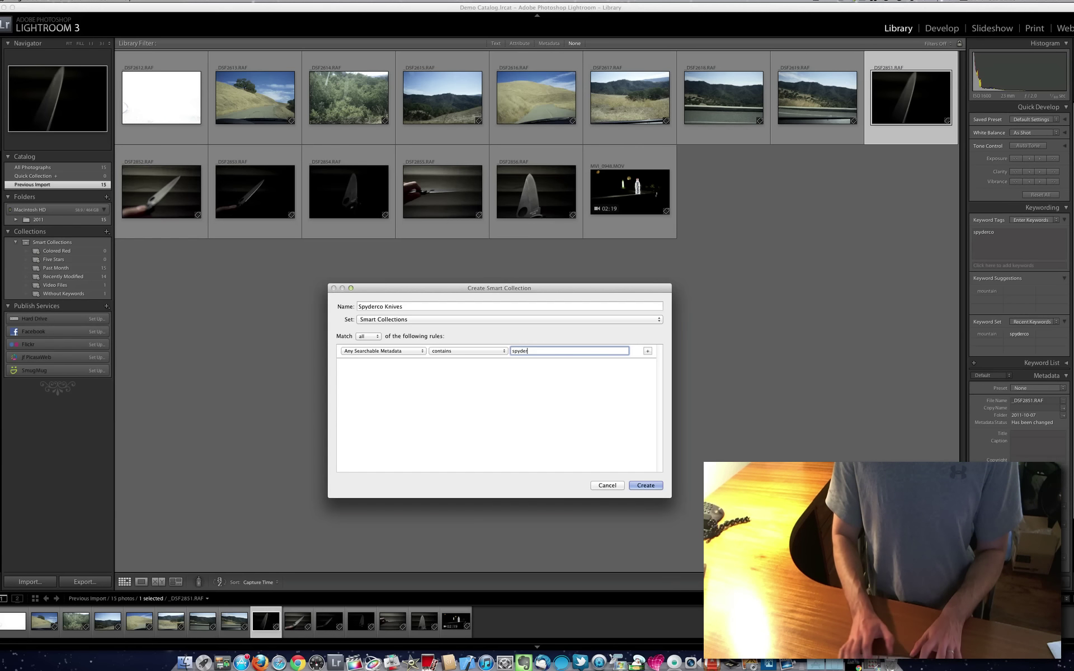
type("co")
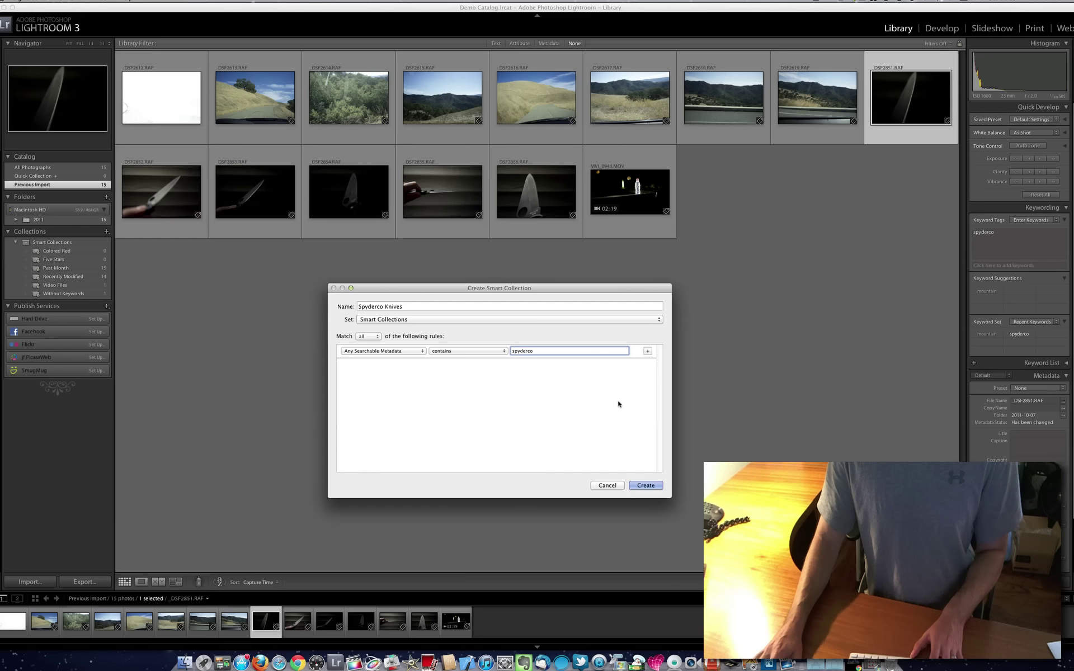
left_click(648, 351)
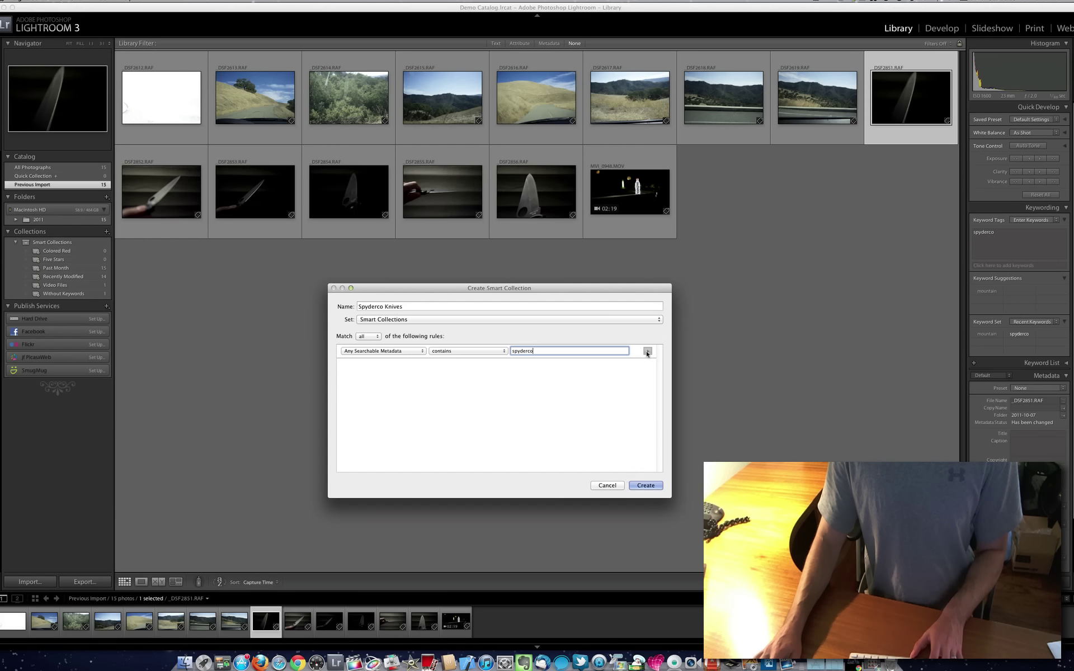
Set rule two to Any Searchable Text contains 'spyderco' and match any rule
left_click(354, 365)
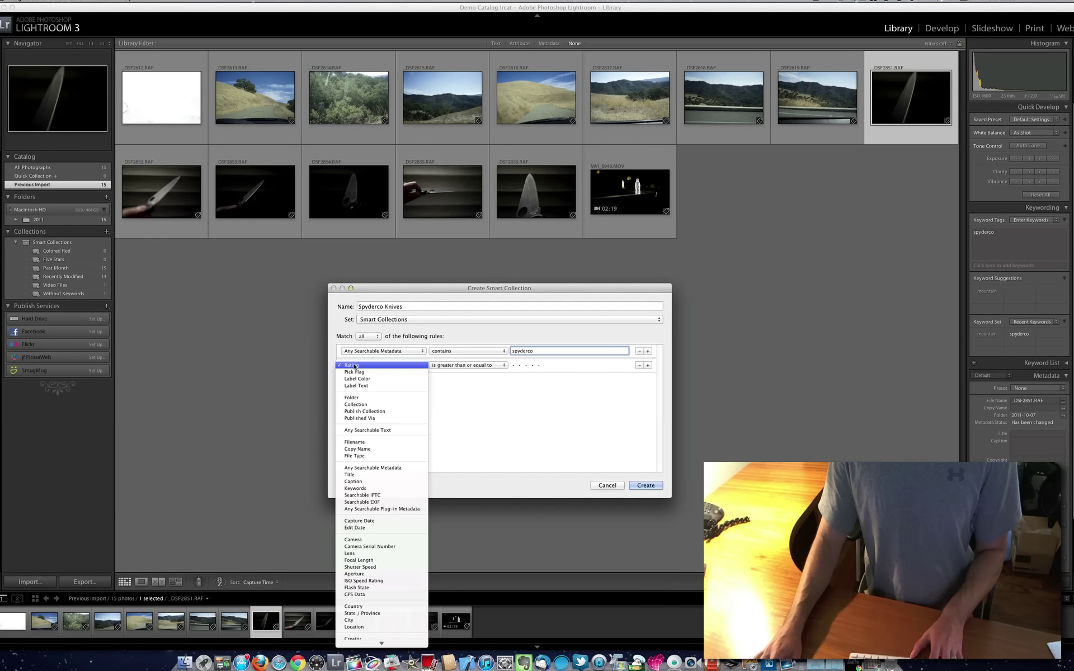
left_click(366, 430)
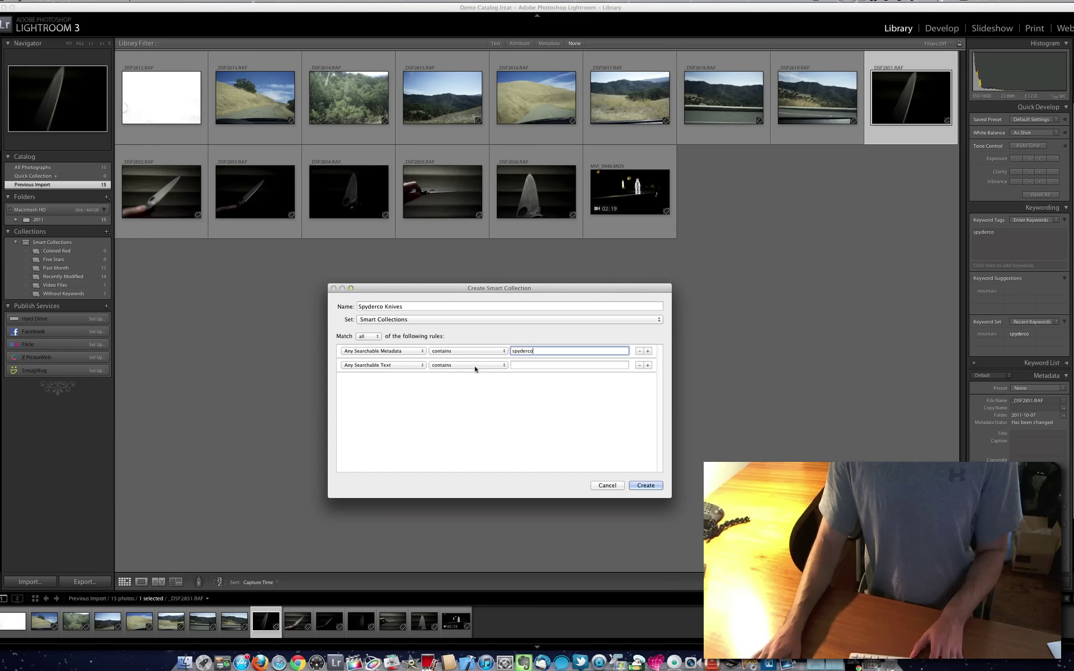
left_click(521, 365)
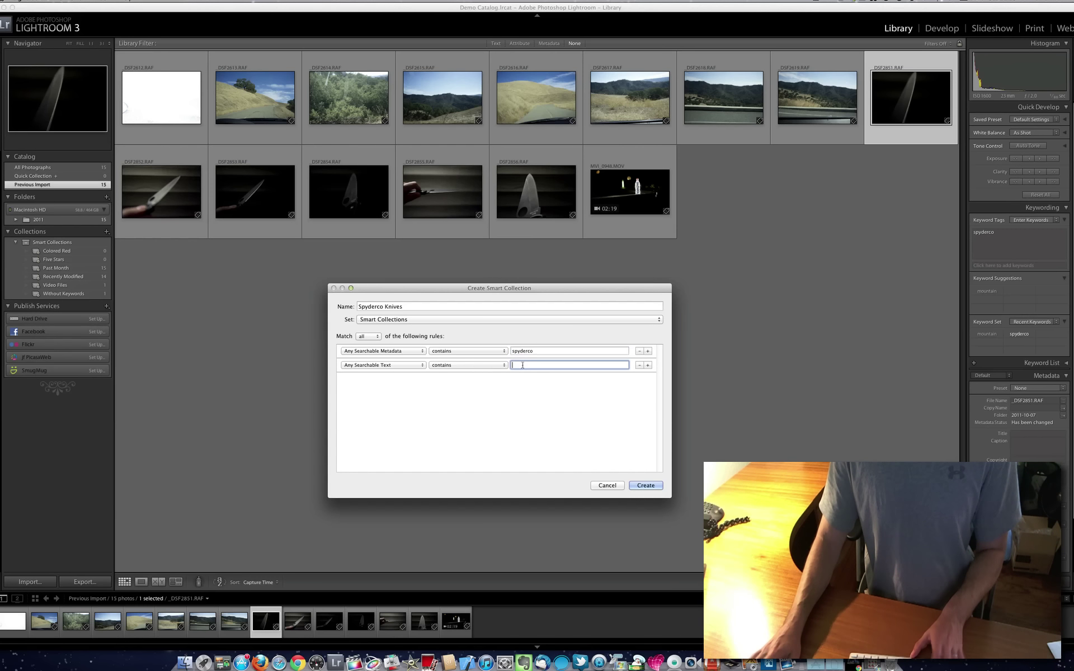
type("spyd")
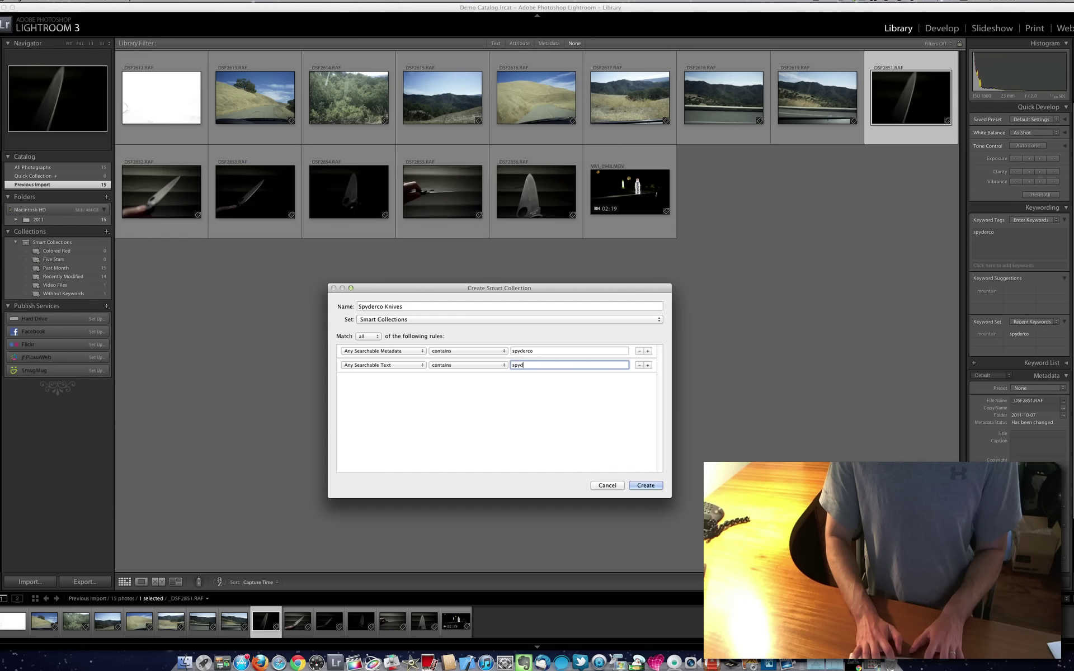
type("erco")
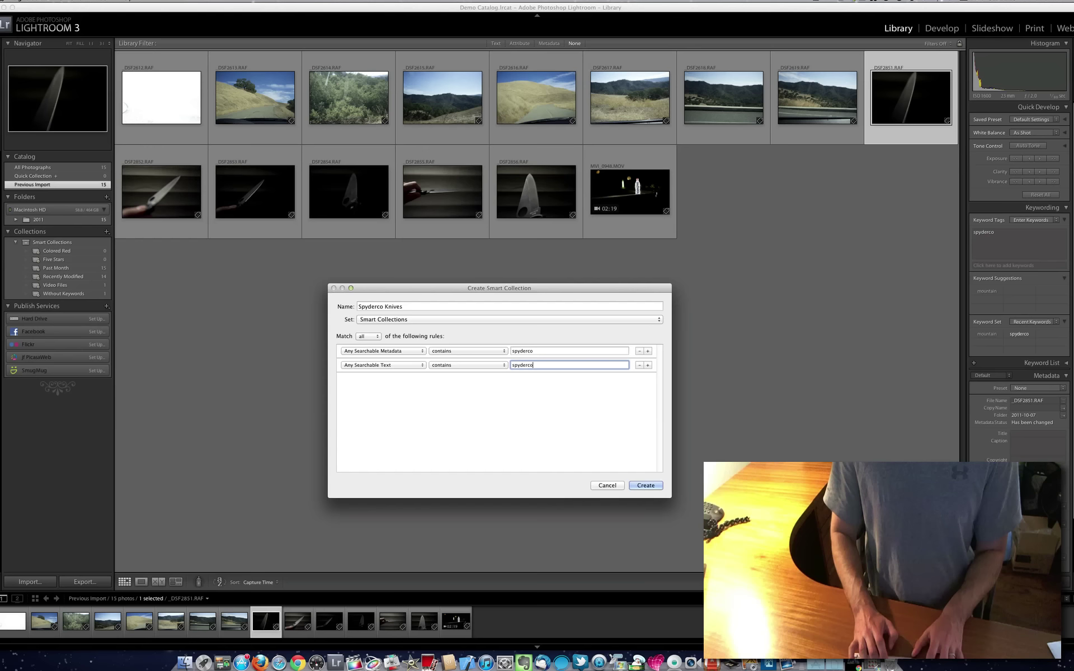
type(" be")
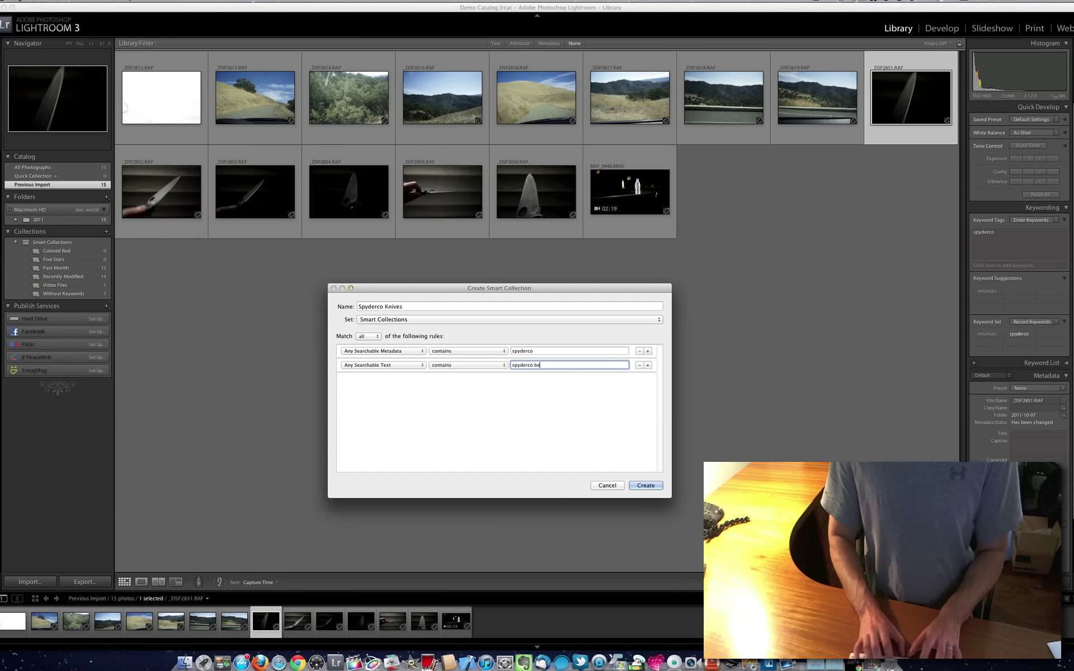
type("nchmade")
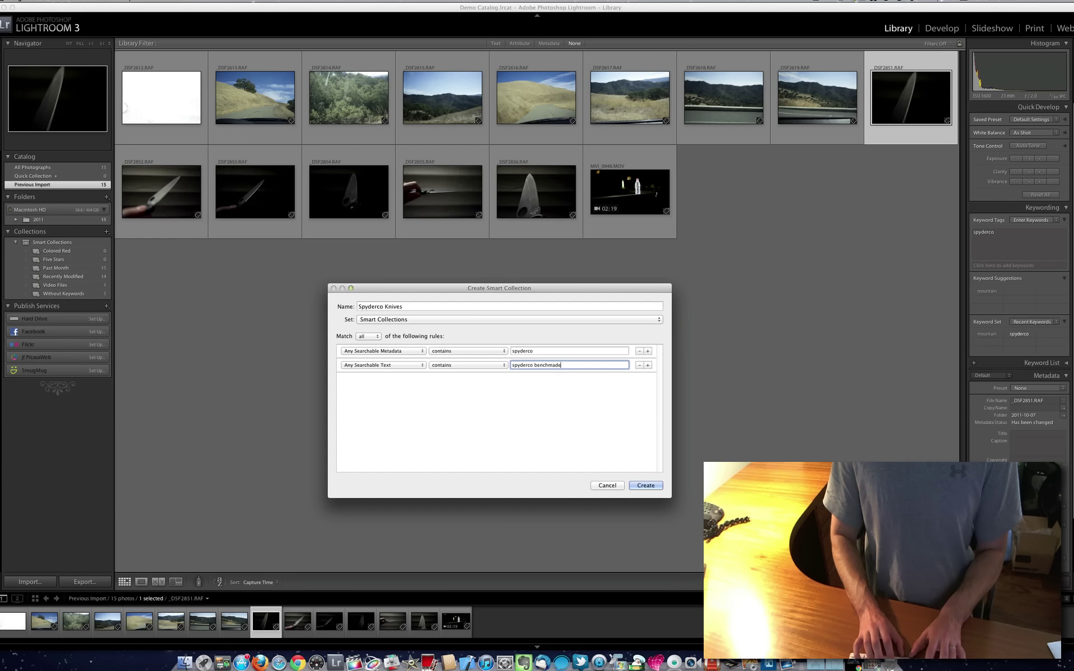
key("BackSpace")
key("BackSpace")
key("BackSpace")
key("BackSpace")
key("BackSpace")
key("BackSpace")
key("BackSpace")
key("BackSpace")
key("BackSpace")
key("BackSpace")
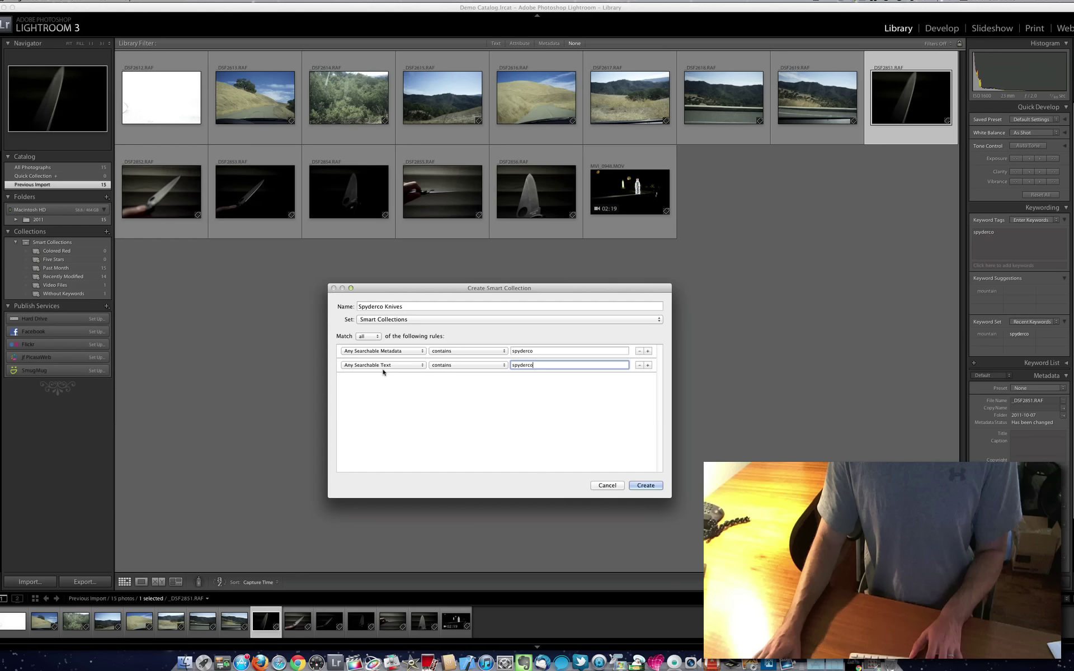
left_click(383, 337)
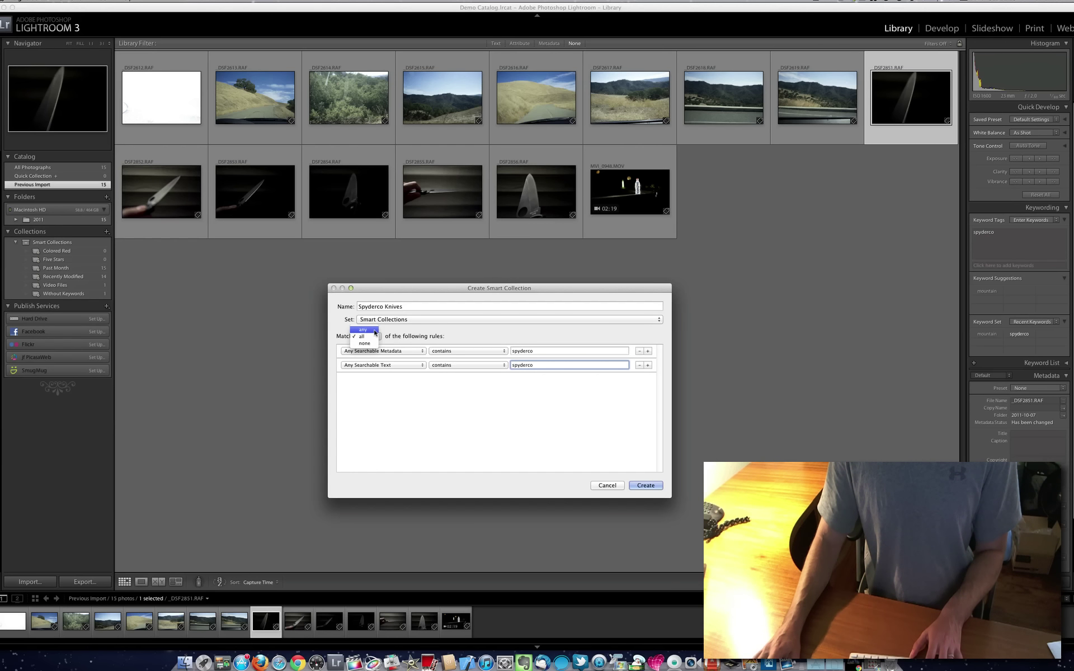
left_click(364, 330)
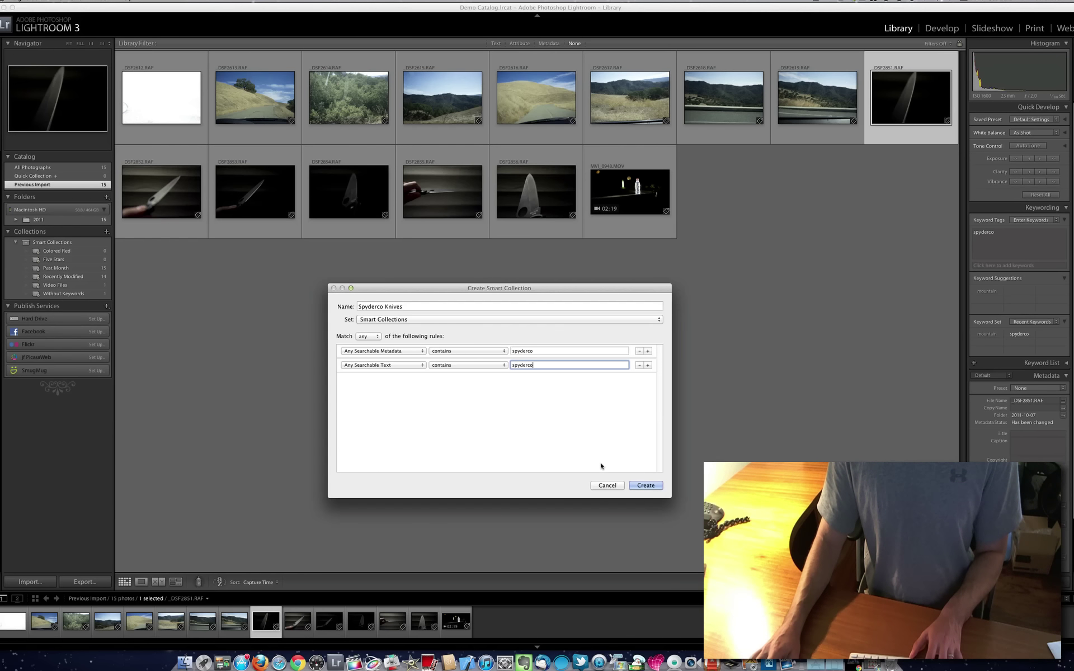
Create the collection, then check keywords on MVI_0948.MOV and _DSF2854.RAF
left_click(646, 485)
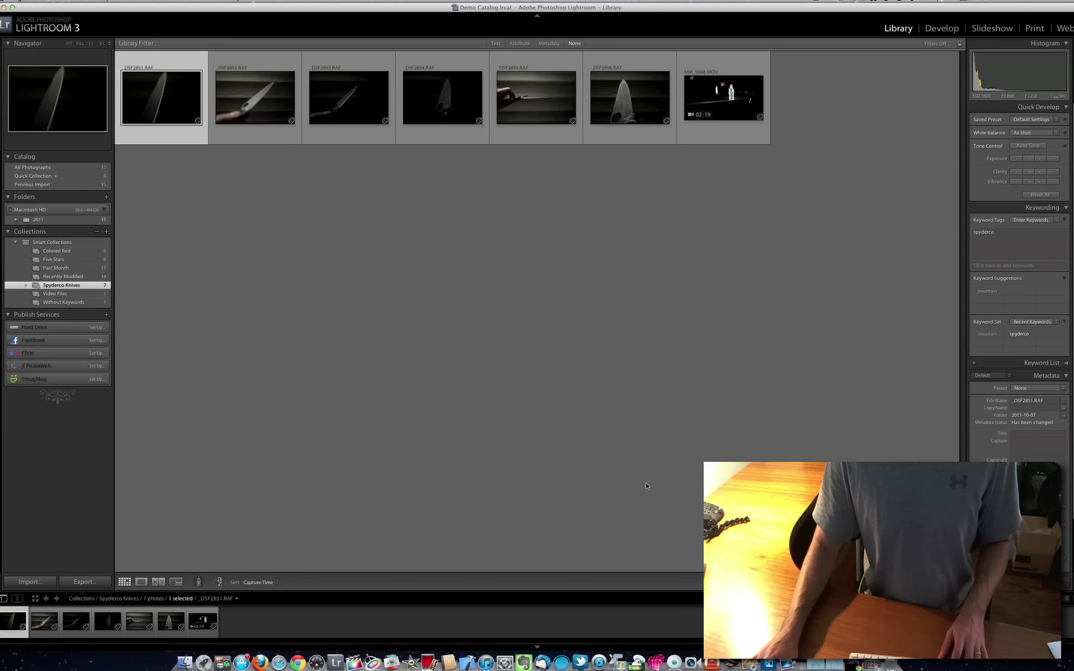
left_click(708, 93)
left_click(1004, 236)
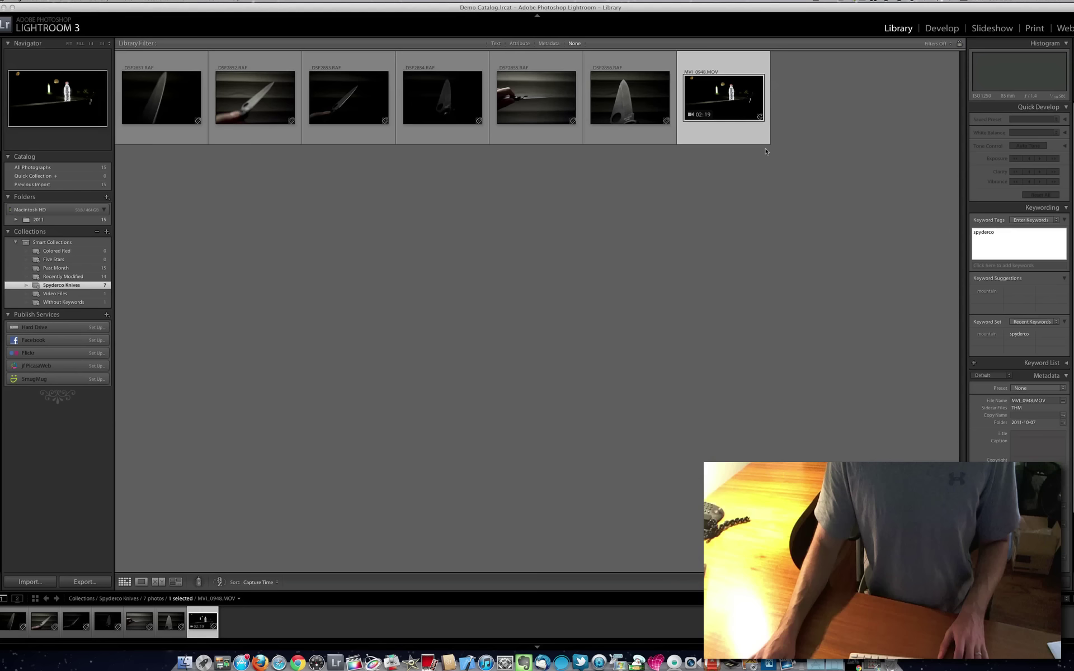
key("Return")
key("Left")
key("Left")
key("Left")
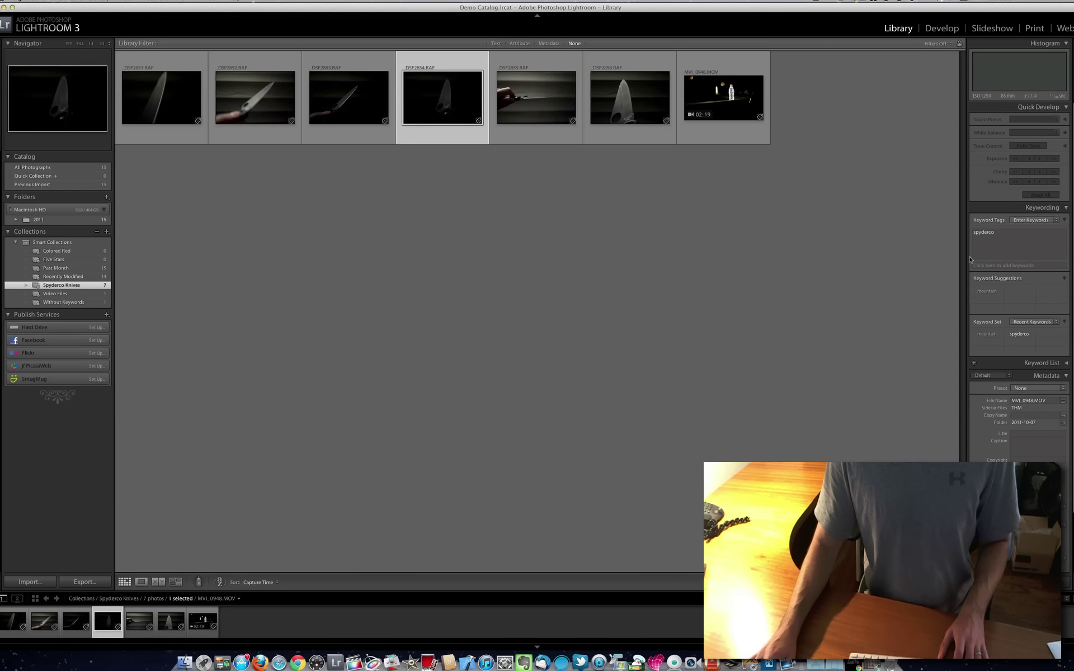
left_click(974, 256)
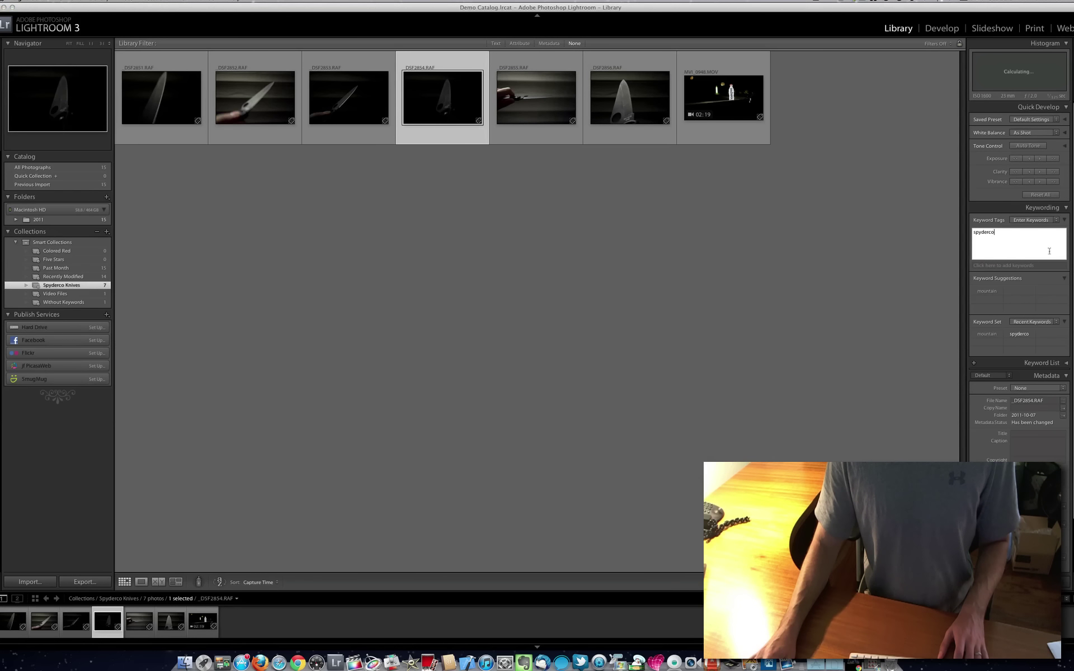
Compare Without Keywords and All Photographs views, then return to Spyderco Knives
left_click(89, 302)
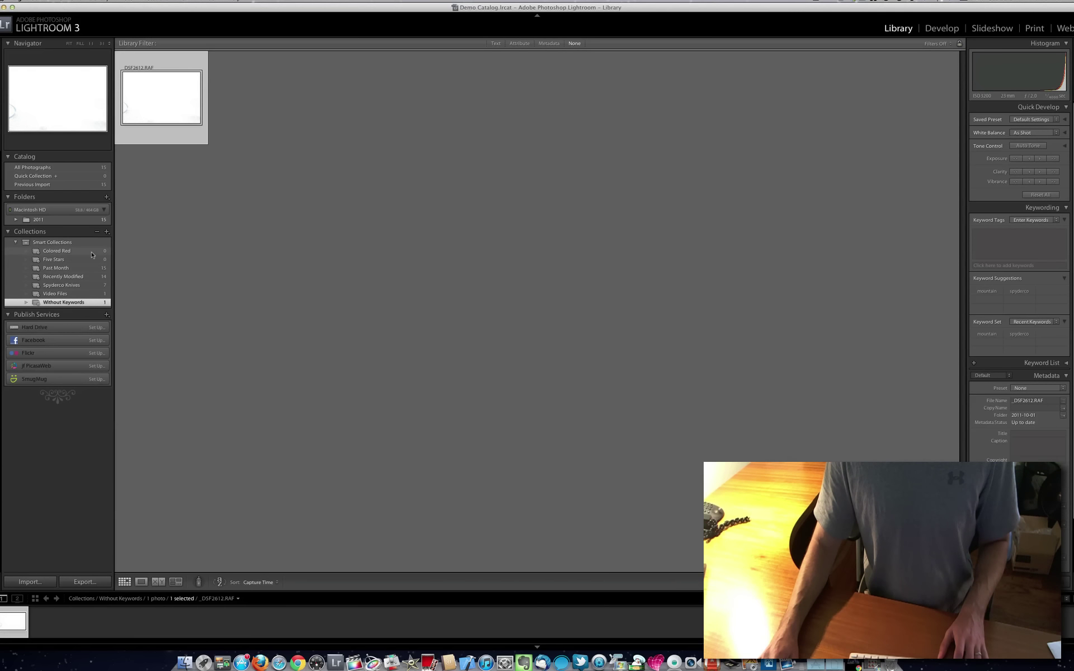
left_click(82, 168)
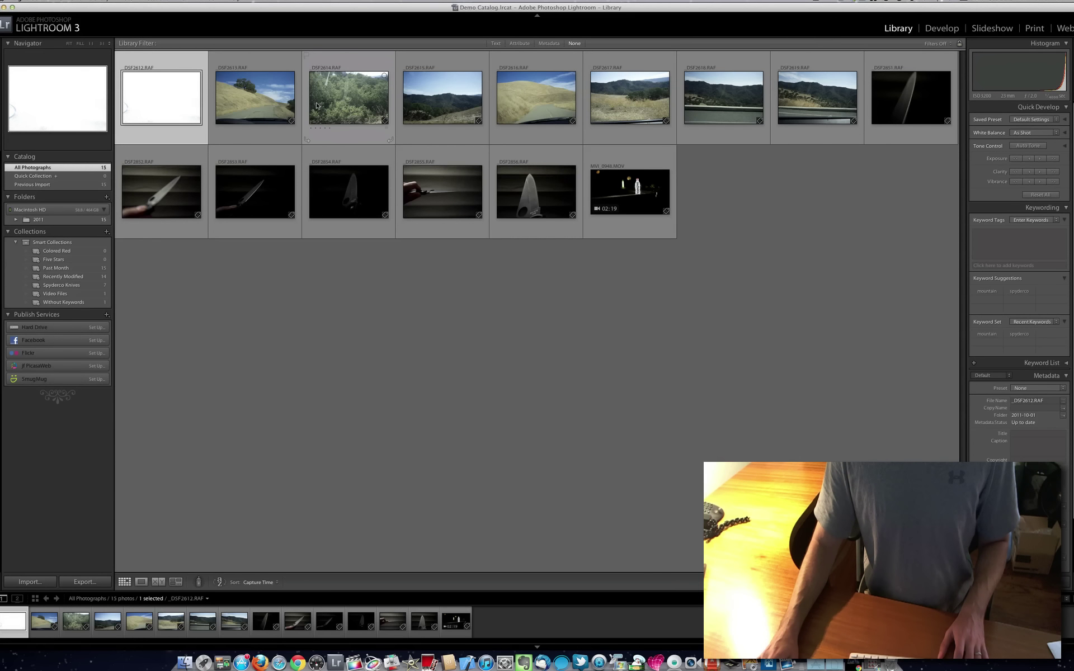
key("Right")
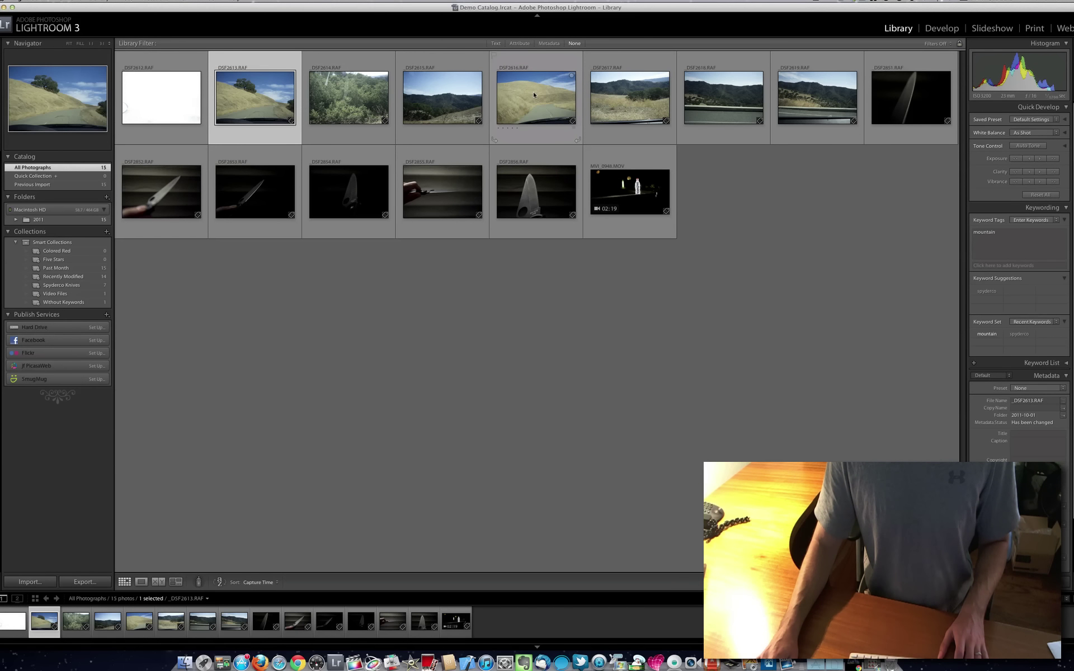
left_click(534, 95)
left_click(629, 98)
left_click(721, 111)
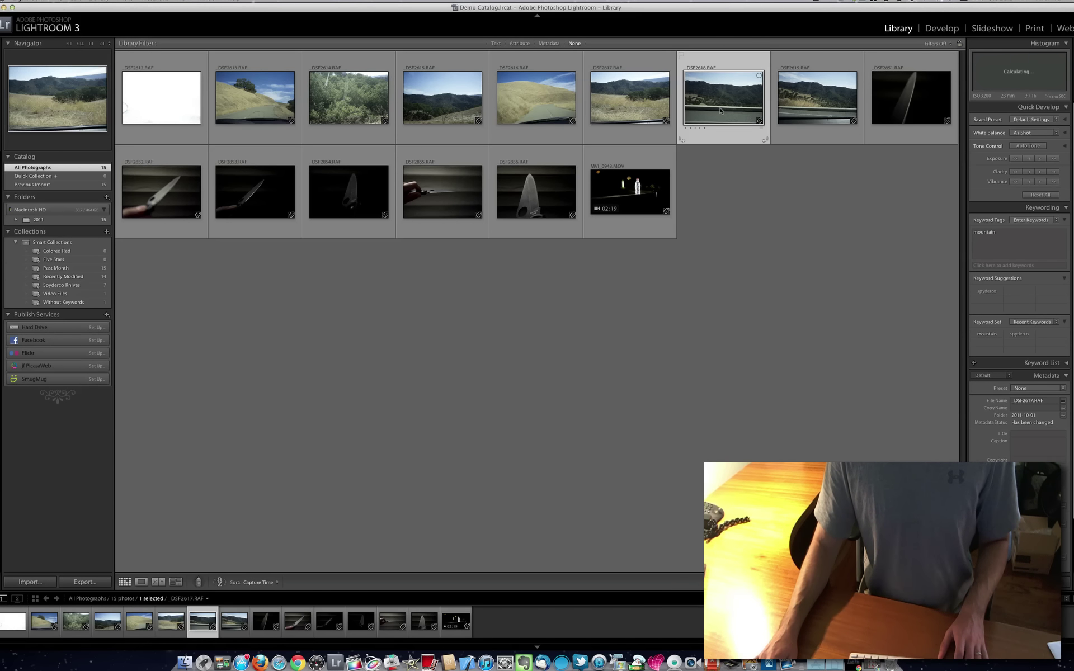
left_click(803, 95)
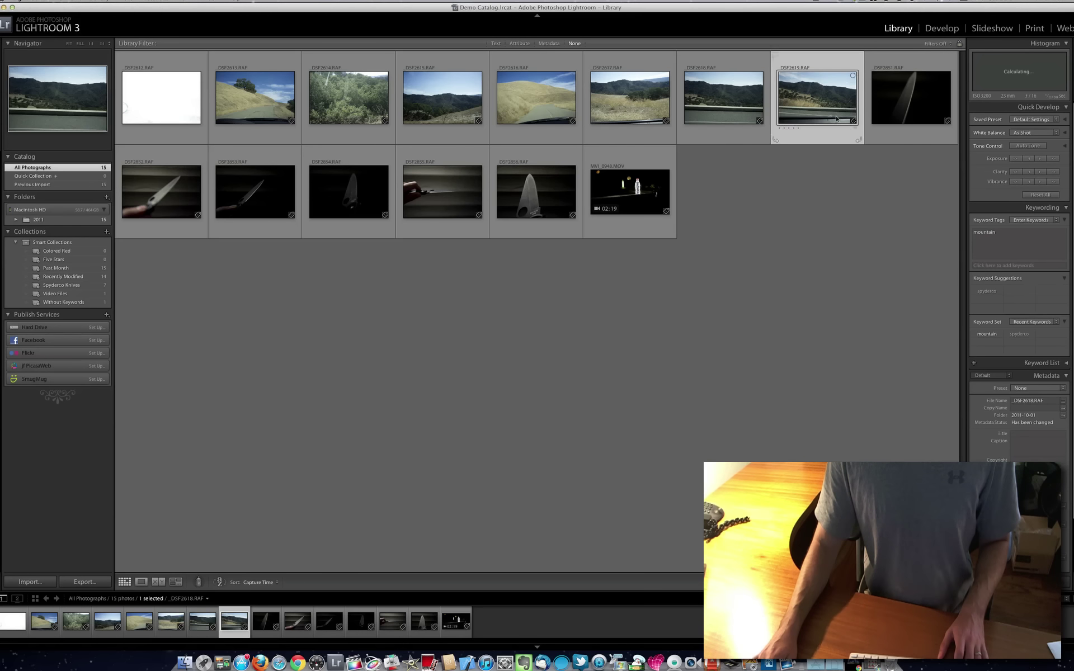
left_click(1003, 246)
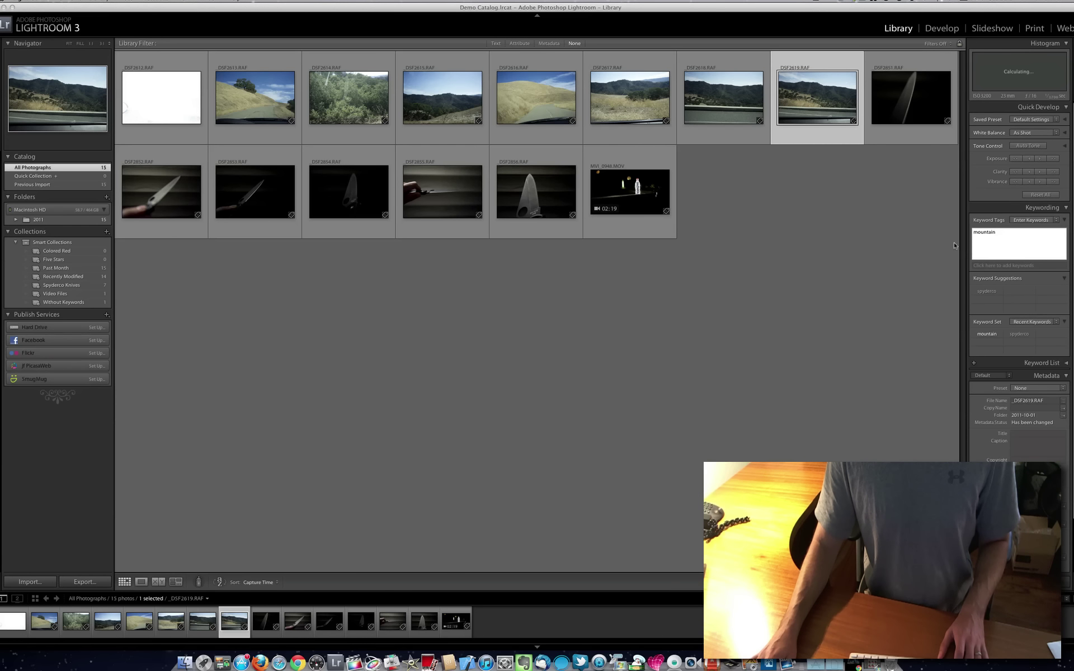
left_click(59, 285)
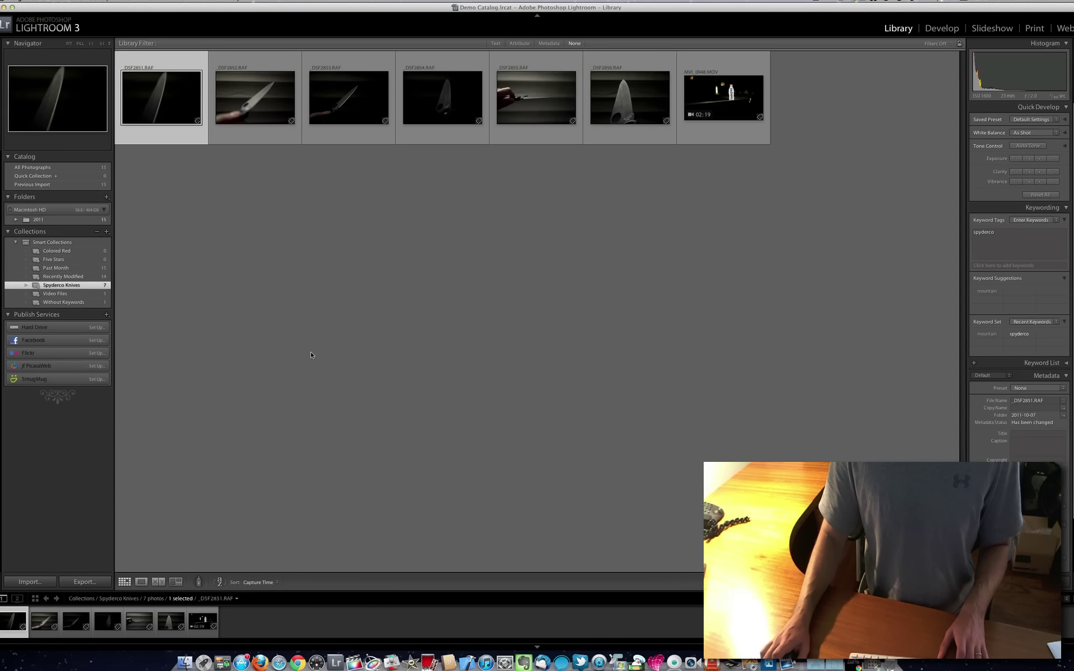
double_click(356, 97)
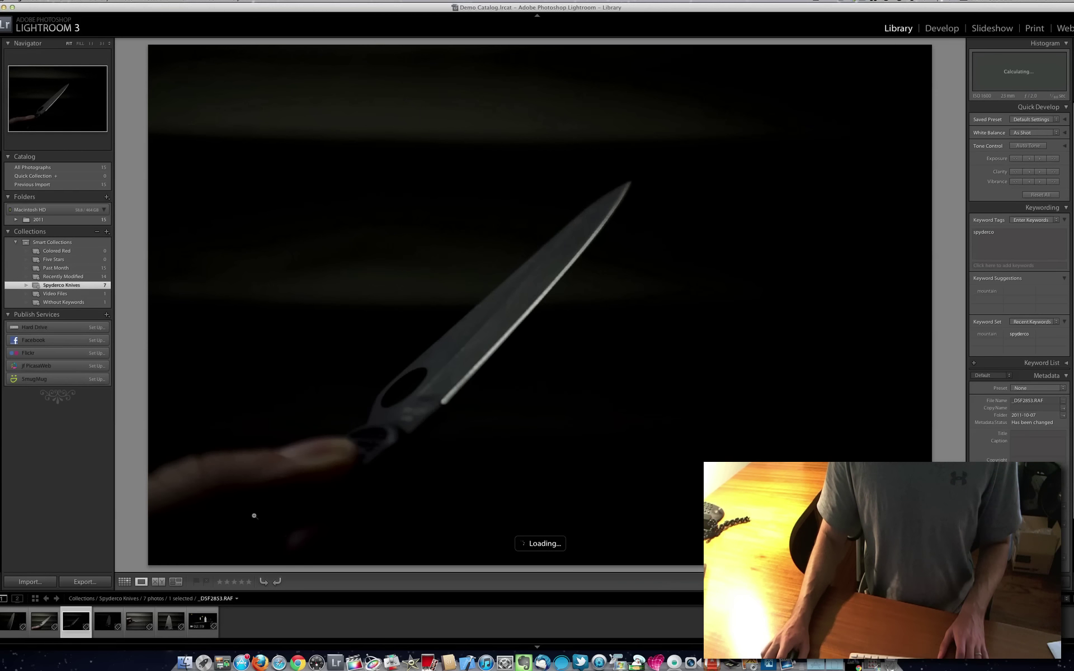
left_click(125, 582)
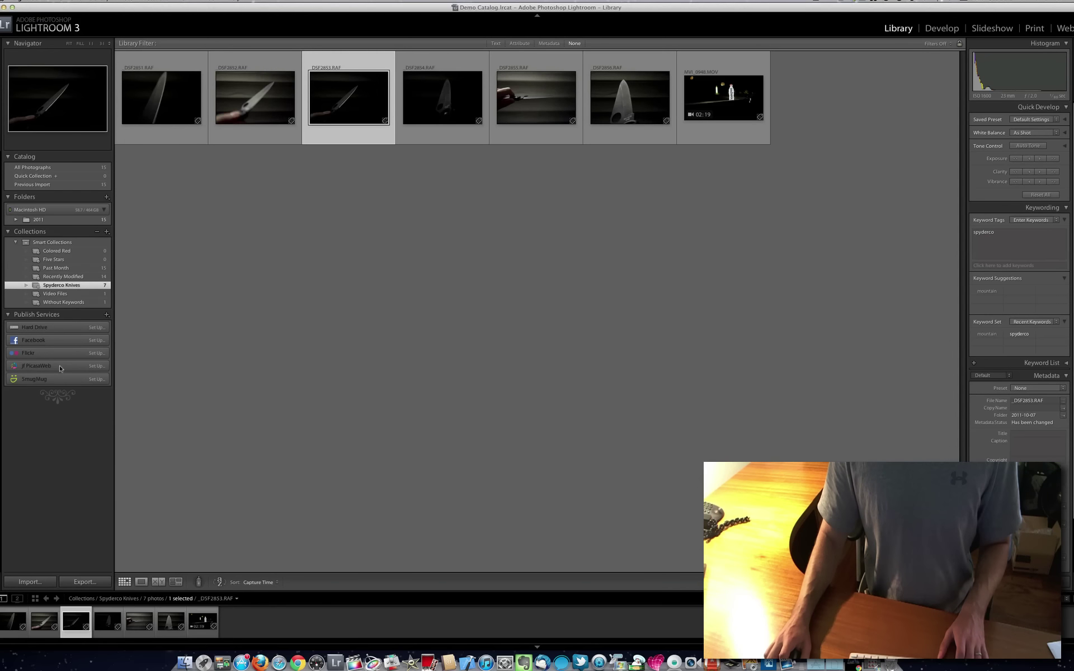